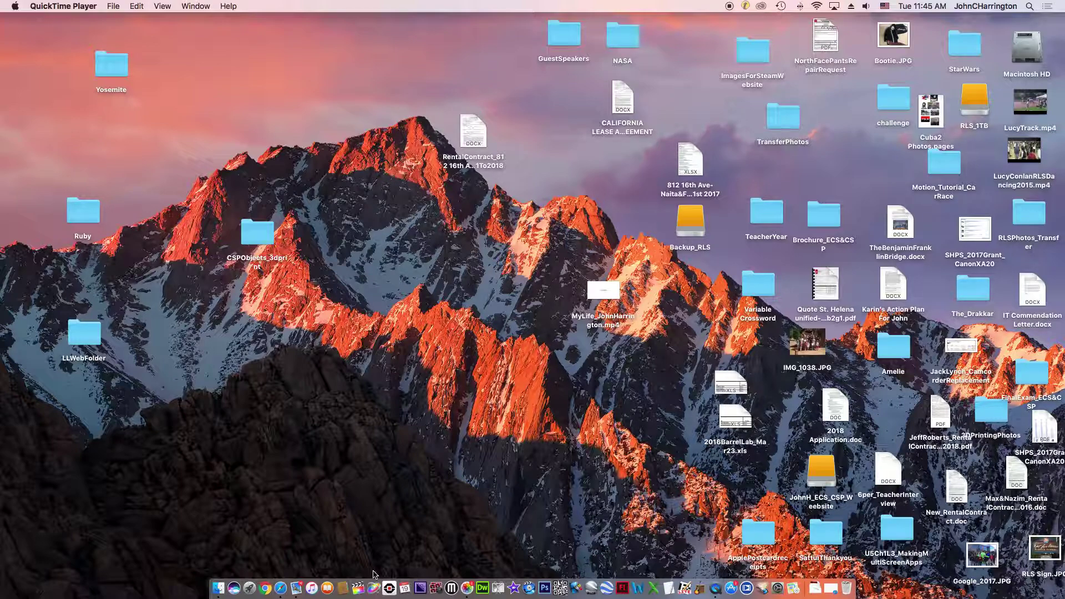
- Switch from QuickTime Player to Finder and open the Applications folder via the Go menu
{"action": "left_click", "coordinate": [450, 303]}
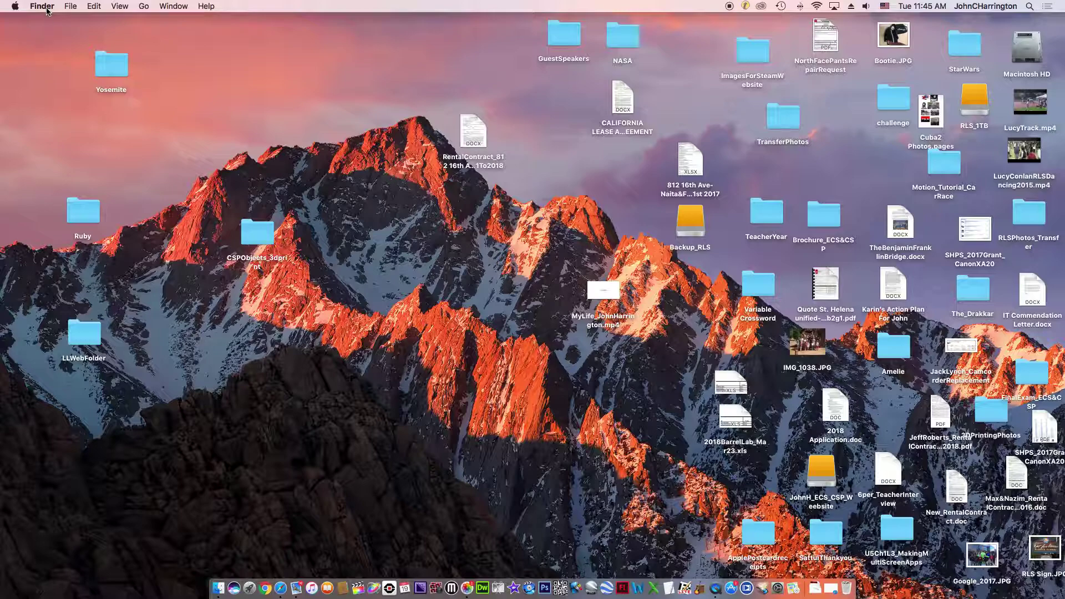
{"action": "left_click", "coordinate": [144, 8]}
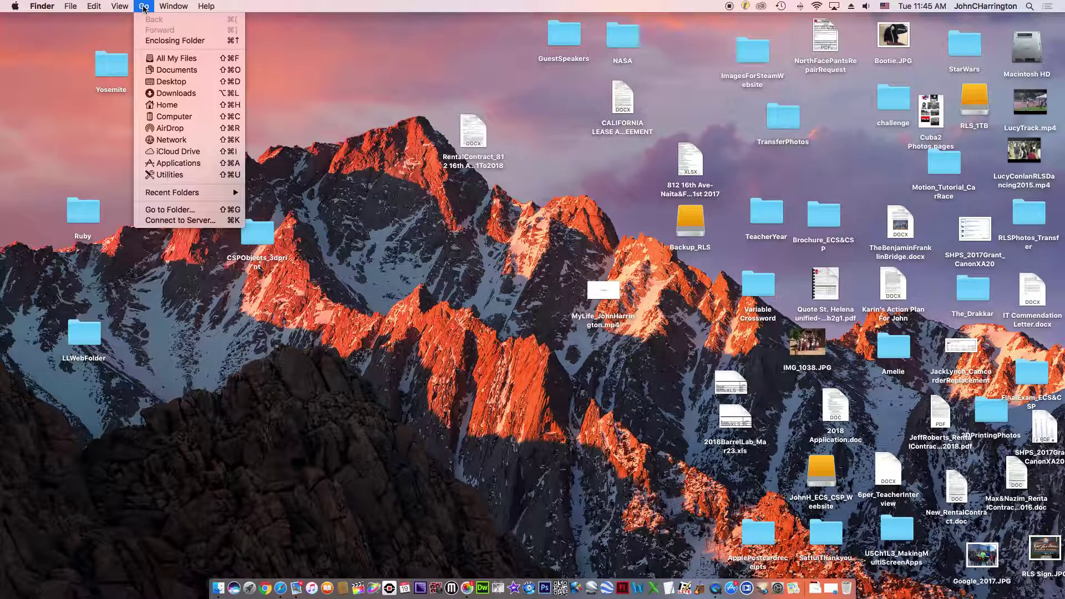
{"action": "left_click", "coordinate": [202, 165]}
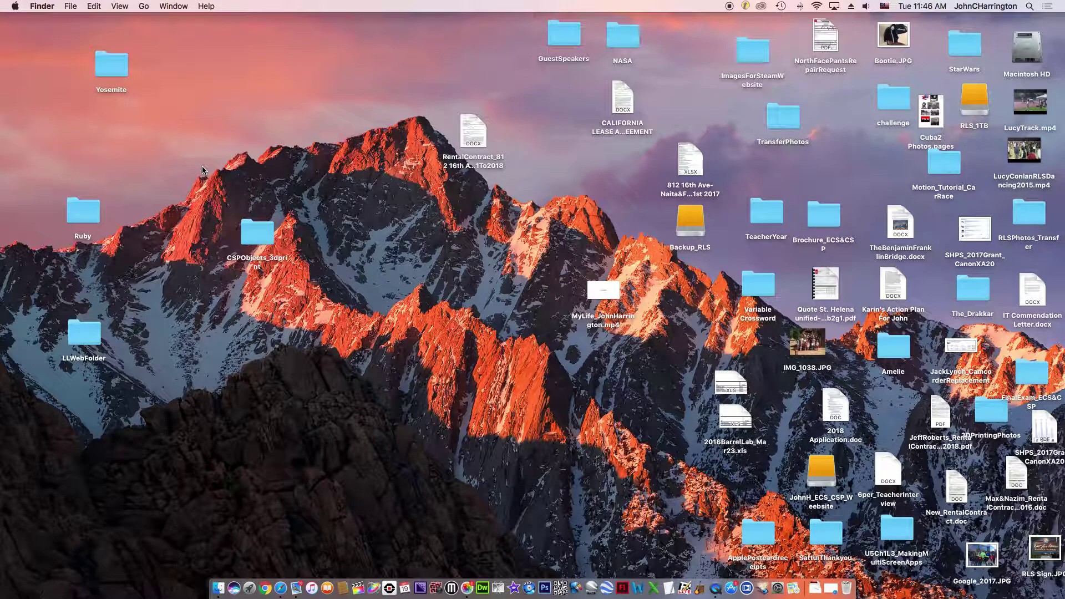
{"action": "scroll", "coordinate": [459, 179], "scroll_direction": "down", "scroll_amount": 2}
{"action": "scroll", "coordinate": [459, 178], "scroll_direction": "down", "scroll_amount": 3}
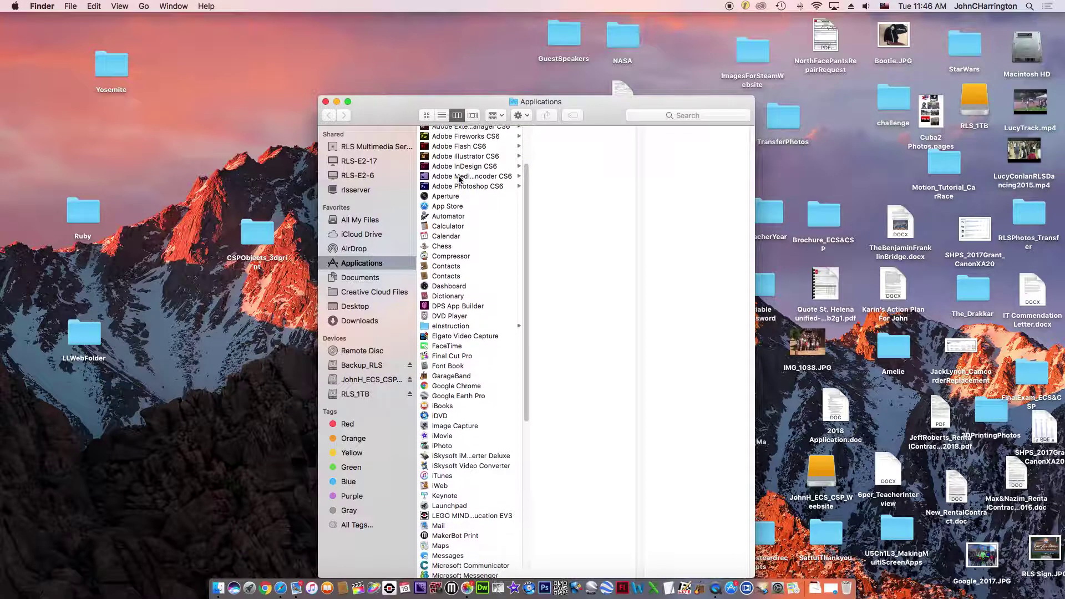
- Select Final Cut Pro to show its details and move the Applications window up and right
{"action": "left_click", "coordinate": [441, 357]}
{"action": "left_click_drag", "start_coordinate": [382, 111], "coordinate": [637, 47]}
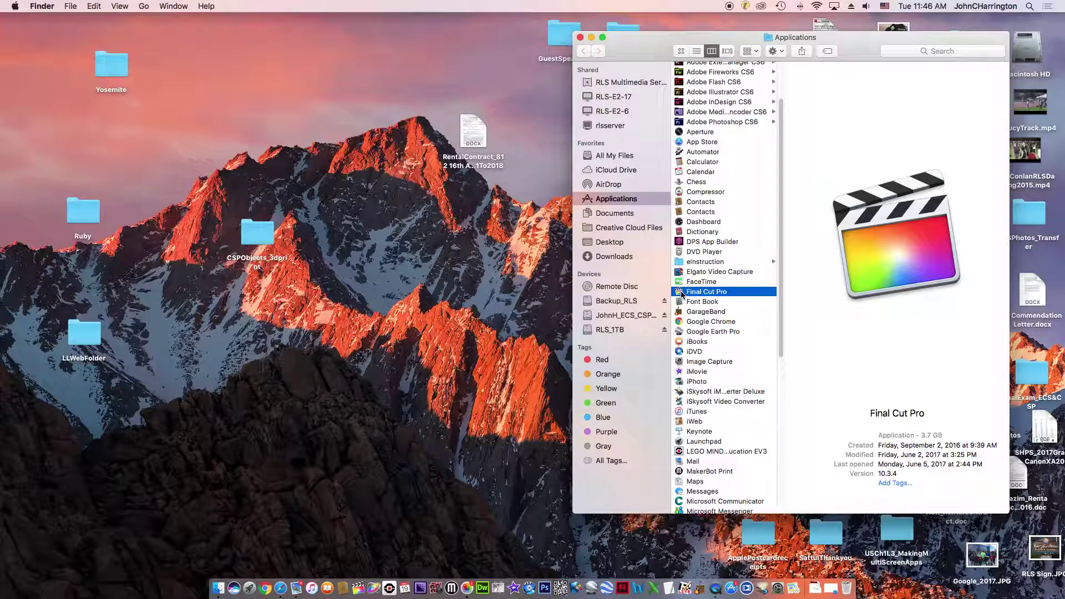
- Drag Final Cut Pro from the Applications column onto the Dock
{"action": "mouse_move", "coordinate": [681, 293]}
{"action": "left_mouse_down"}
{"action": "mouse_move", "coordinate": [546, 492]}
{"action": "mouse_move", "coordinate": [536, 592]}
{"action": "left_mouse_up"}
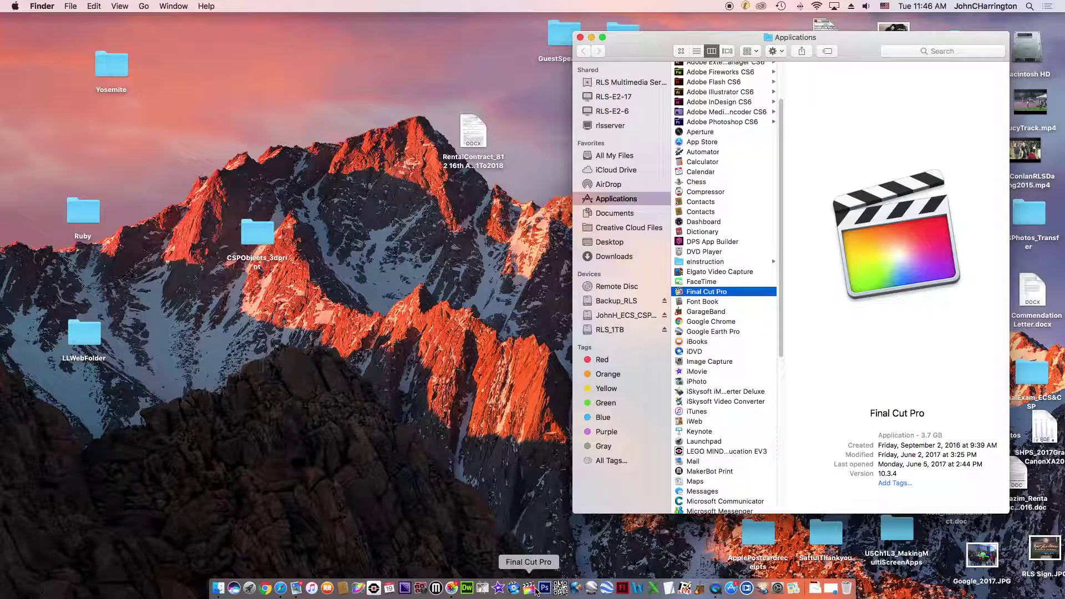